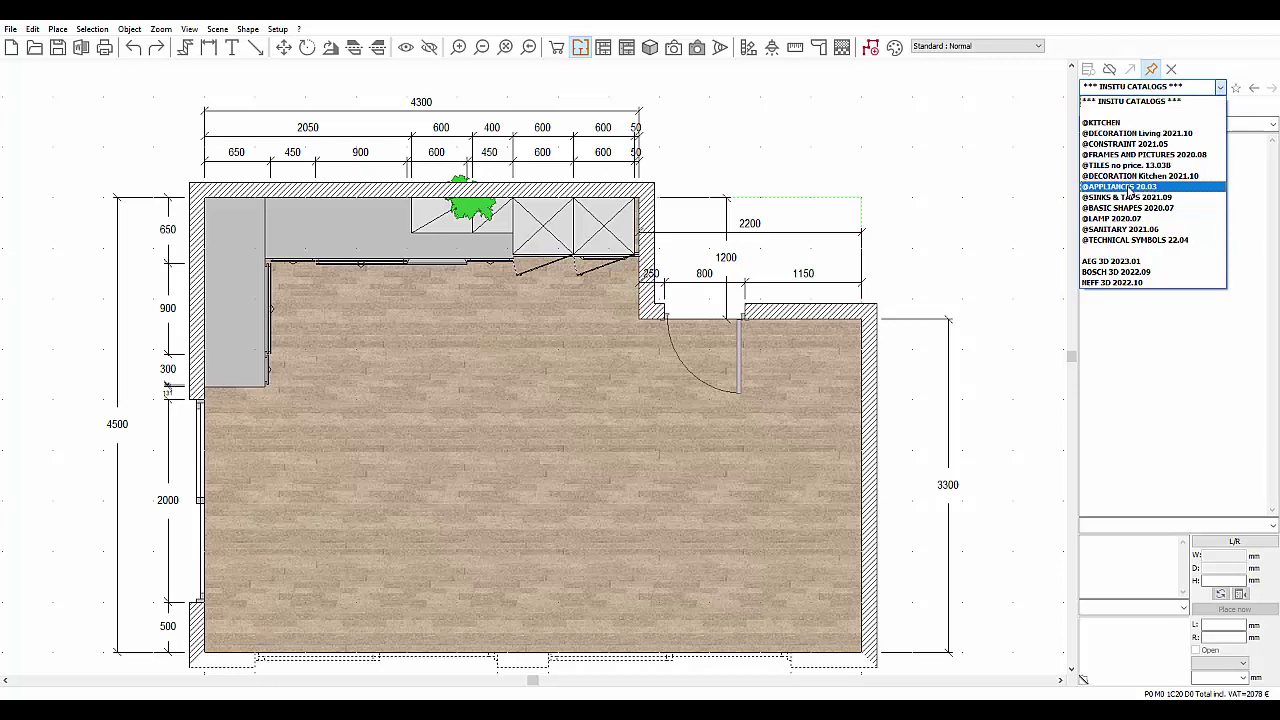
Load the AEG 3D 2023.01 catalogue and pick "Oven pyro 71l a+ 3cp in a-tr" (BPK556360M) from the ovens
{"action": "left_click", "coordinate": [1110, 261]}
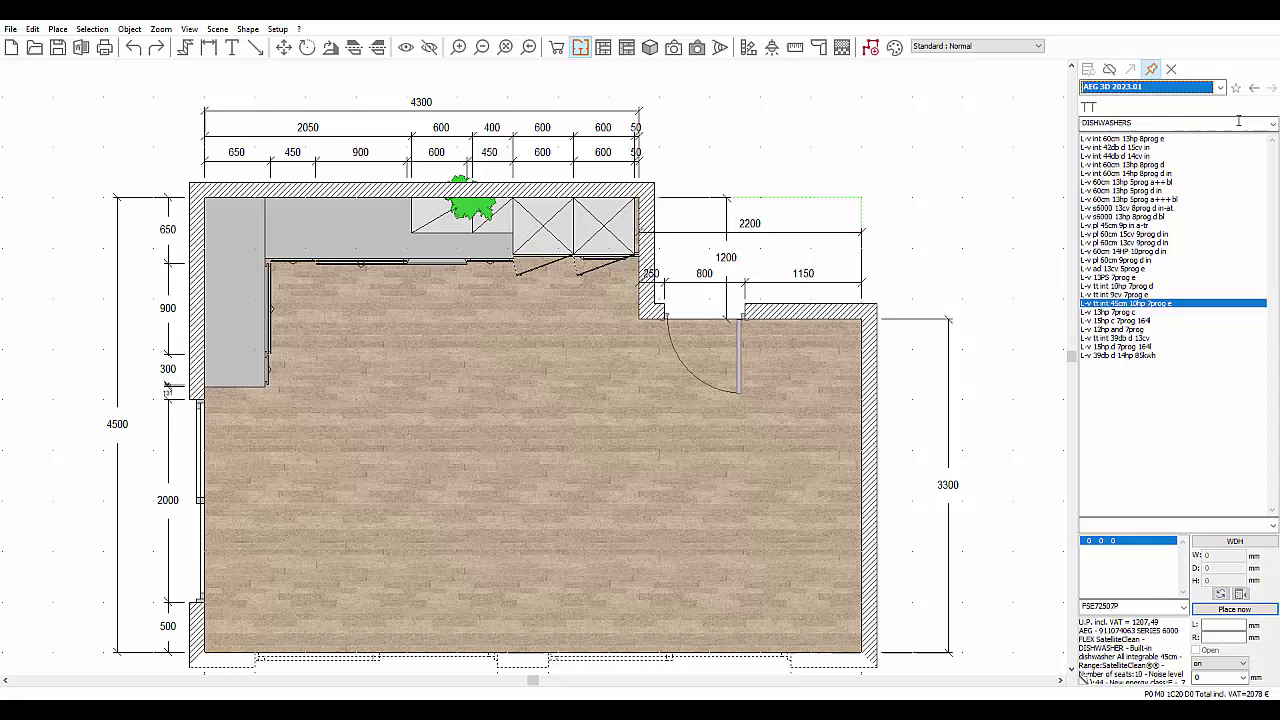
{"action": "left_click", "coordinate": [1110, 122]}
{"action": "left_click", "coordinate": [1093, 192]}
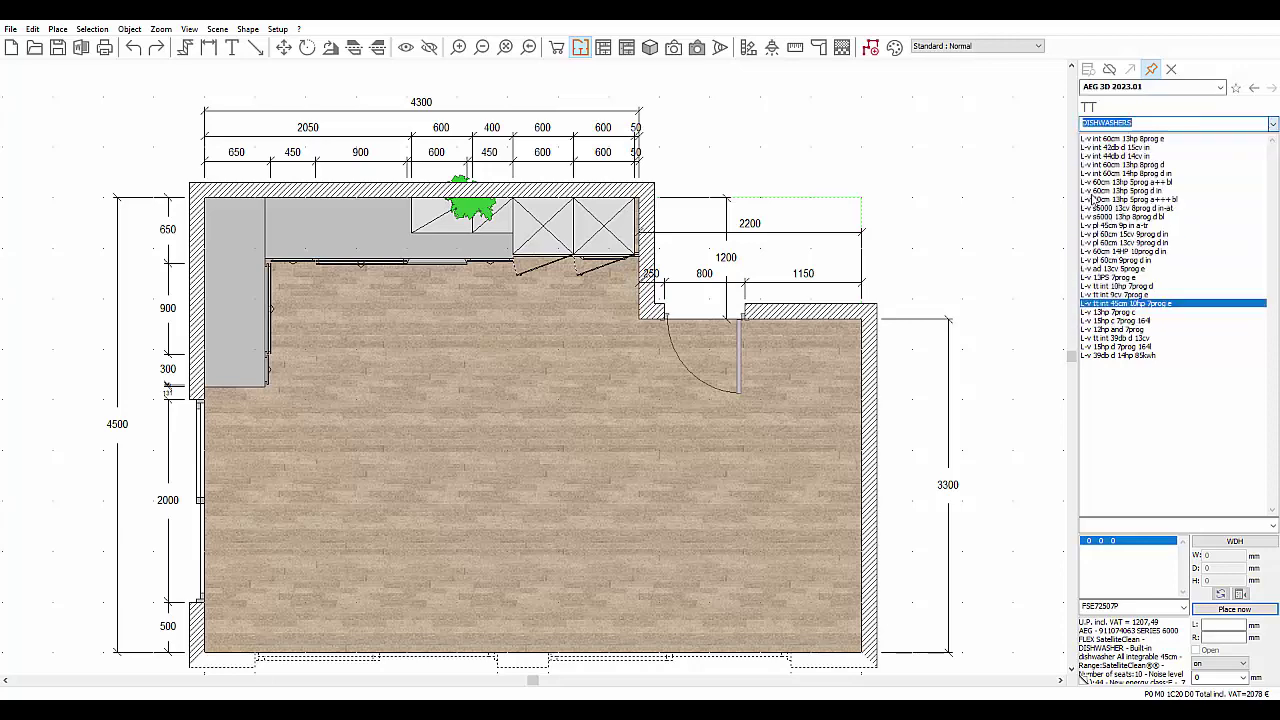
{"action": "left_click", "coordinate": [1108, 225]}
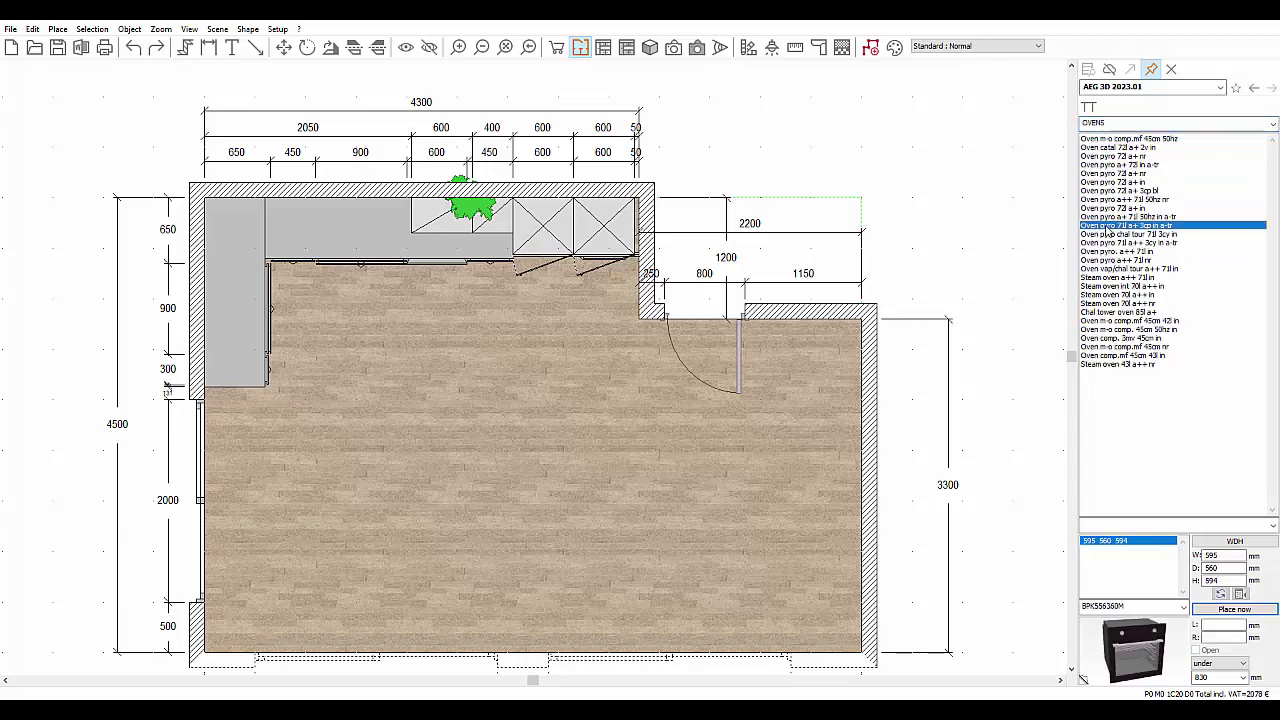
Replace the generic built-in oven in the tall unit with the chosen AEG oven in the back wall's elevation view
{"action": "left_click", "coordinate": [673, 48]}
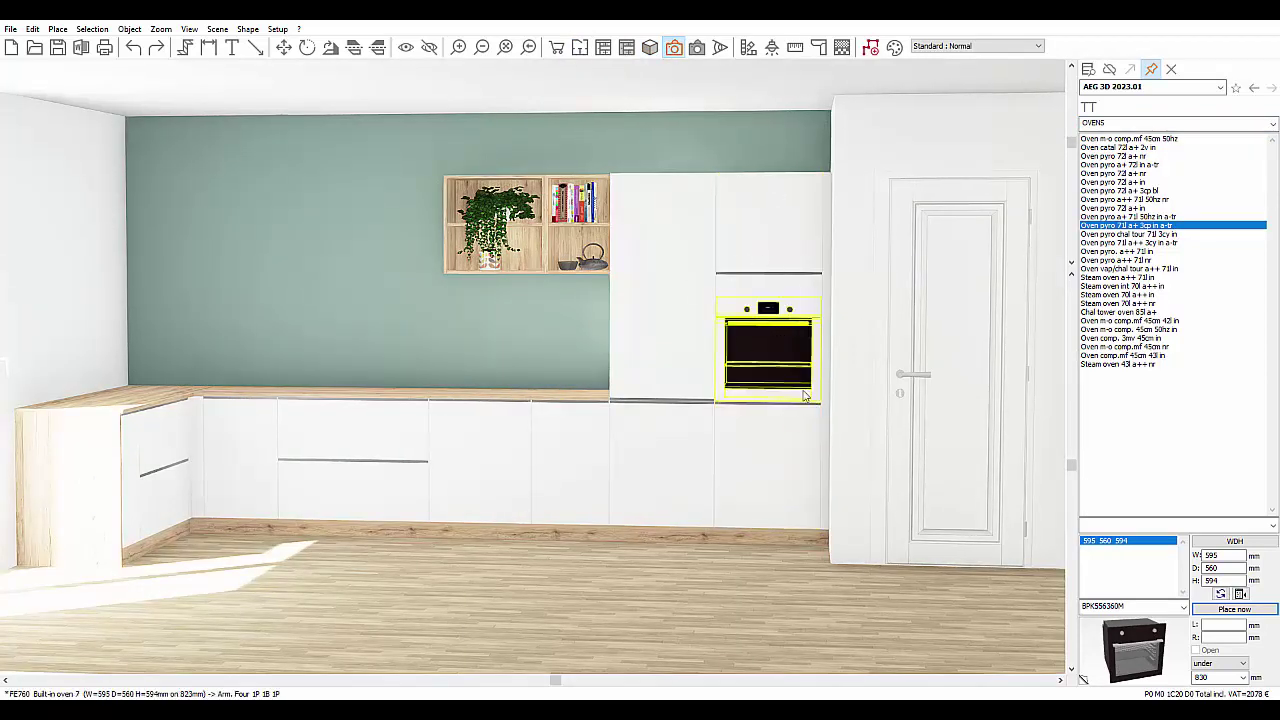
{"action": "left_click", "coordinate": [579, 48]}
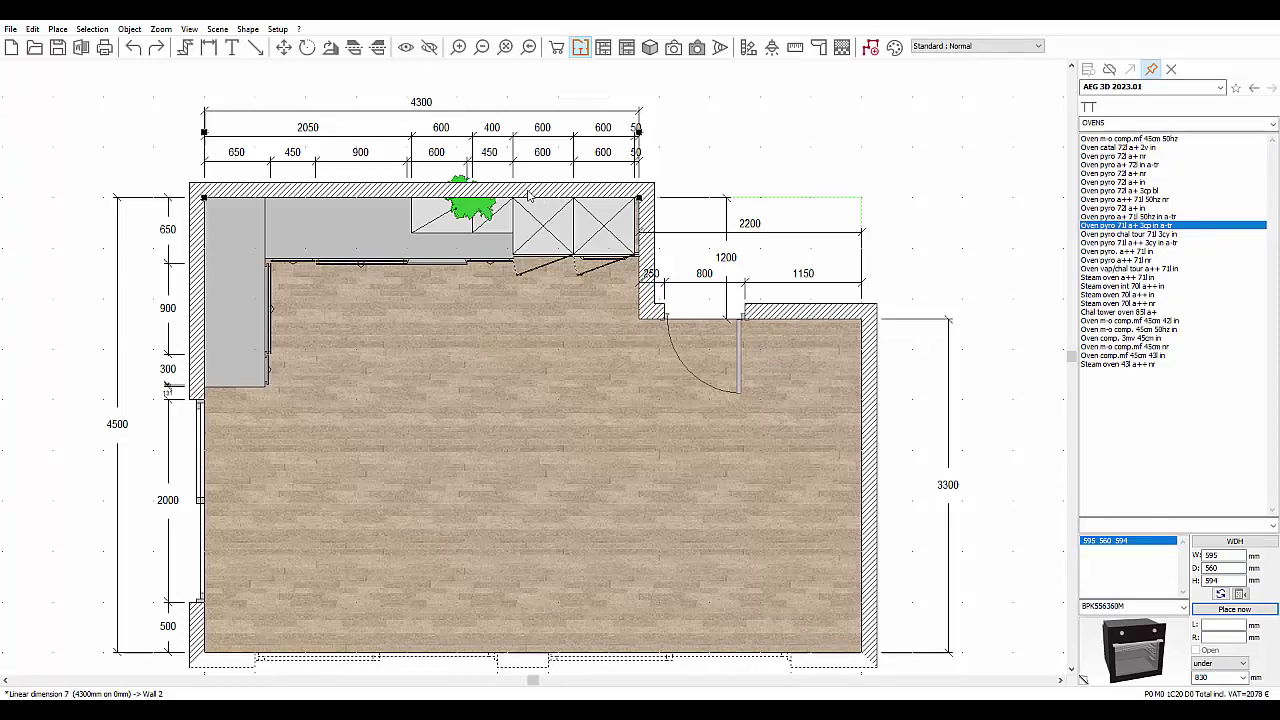
{"action": "left_click", "coordinate": [529, 193]}
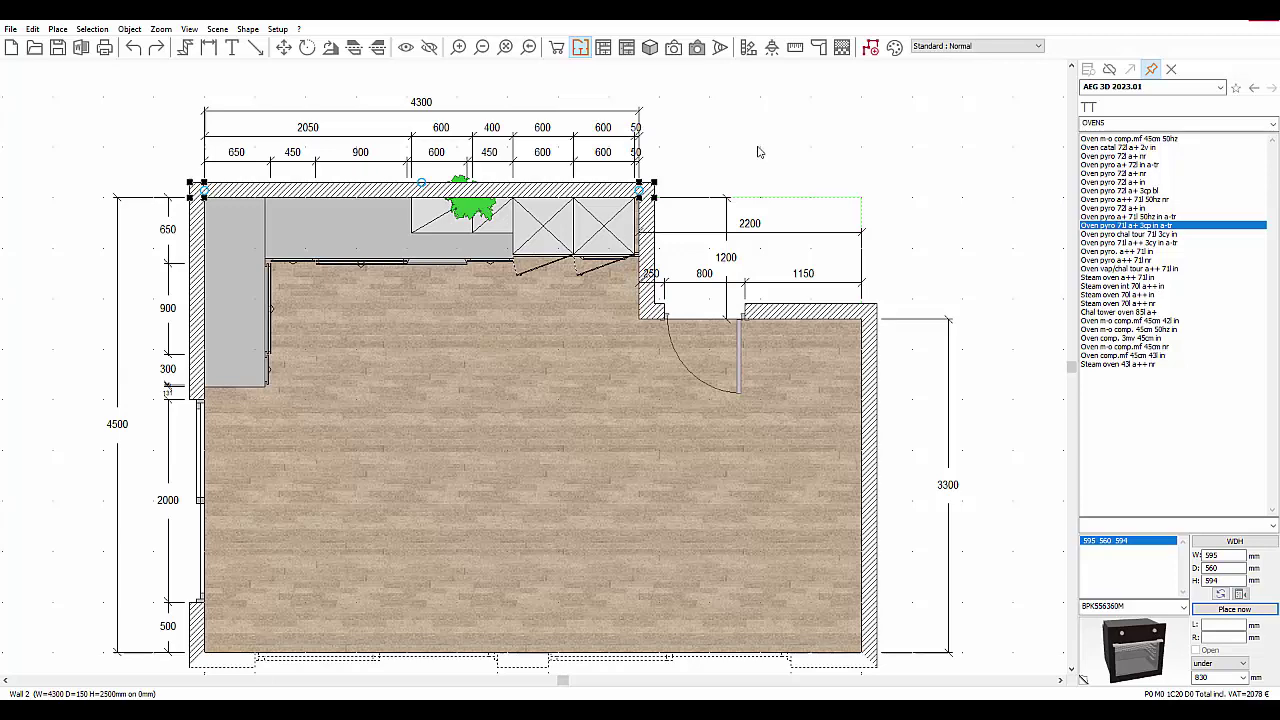
{"action": "key", "text": "F3"}
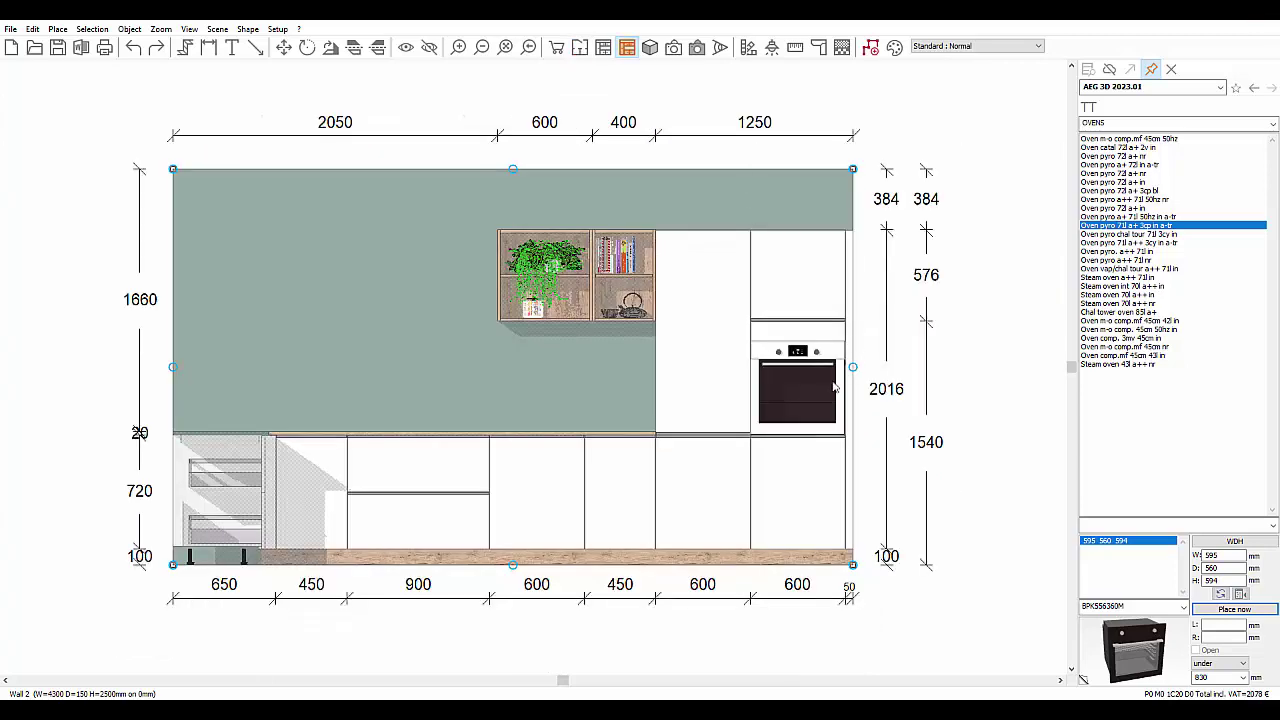
{"action": "left_click", "coordinate": [797, 390]}
{"action": "left_click", "coordinate": [1220, 593]}
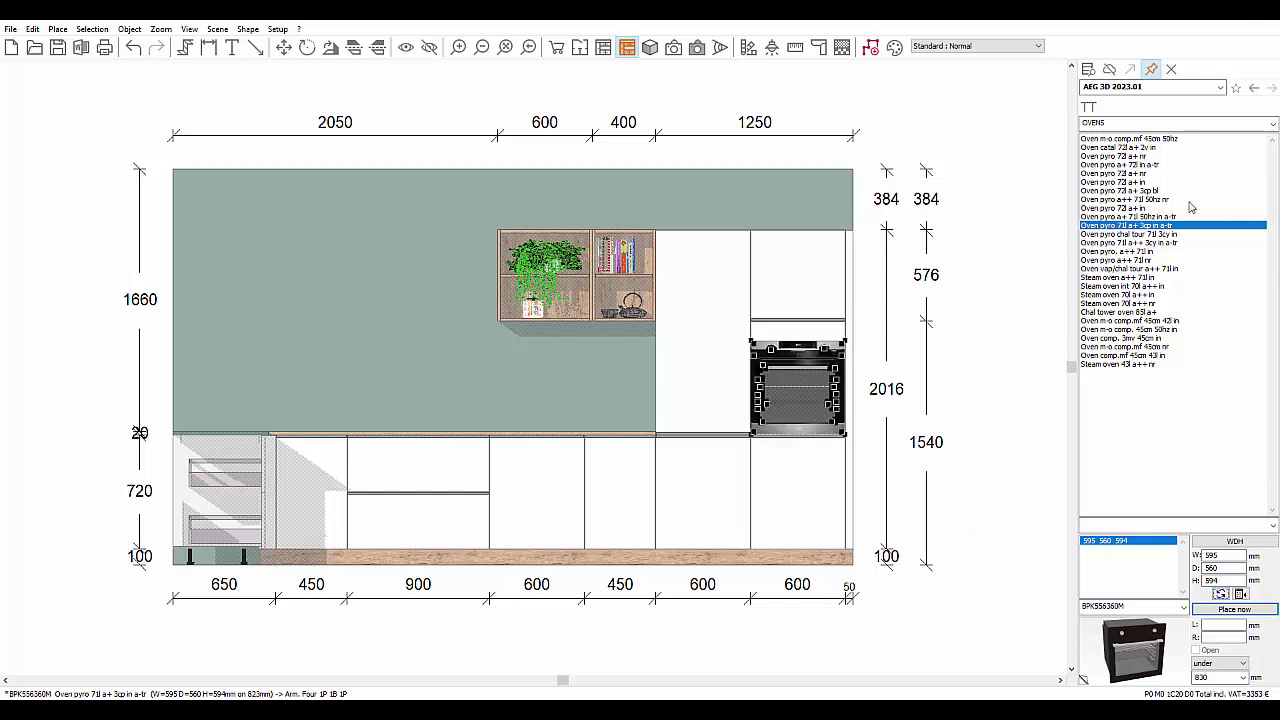
Add the AEG dishwasher "L-v tt int 39db d 13cv" (FSK63657P) to the project and show the kitchen in perspective
{"action": "left_click", "coordinate": [1273, 123]}
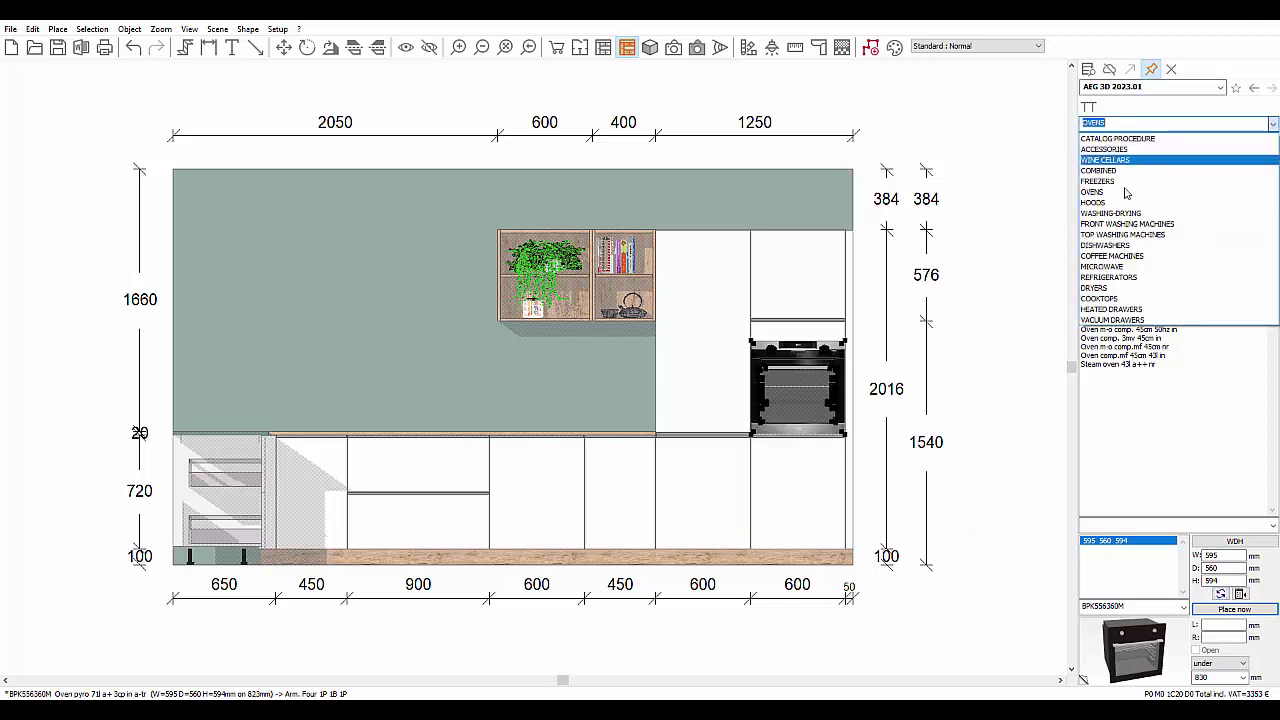
{"action": "left_click", "coordinate": [1116, 245]}
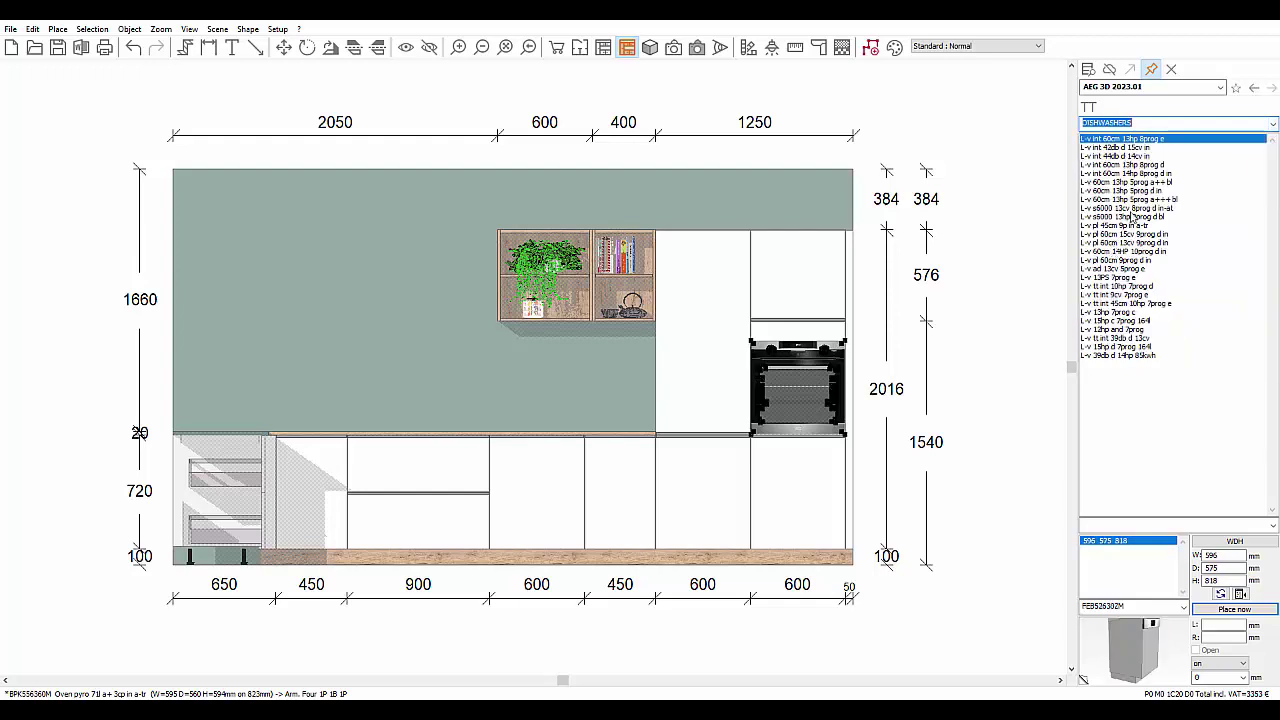
{"action": "left_click", "coordinate": [1124, 339]}
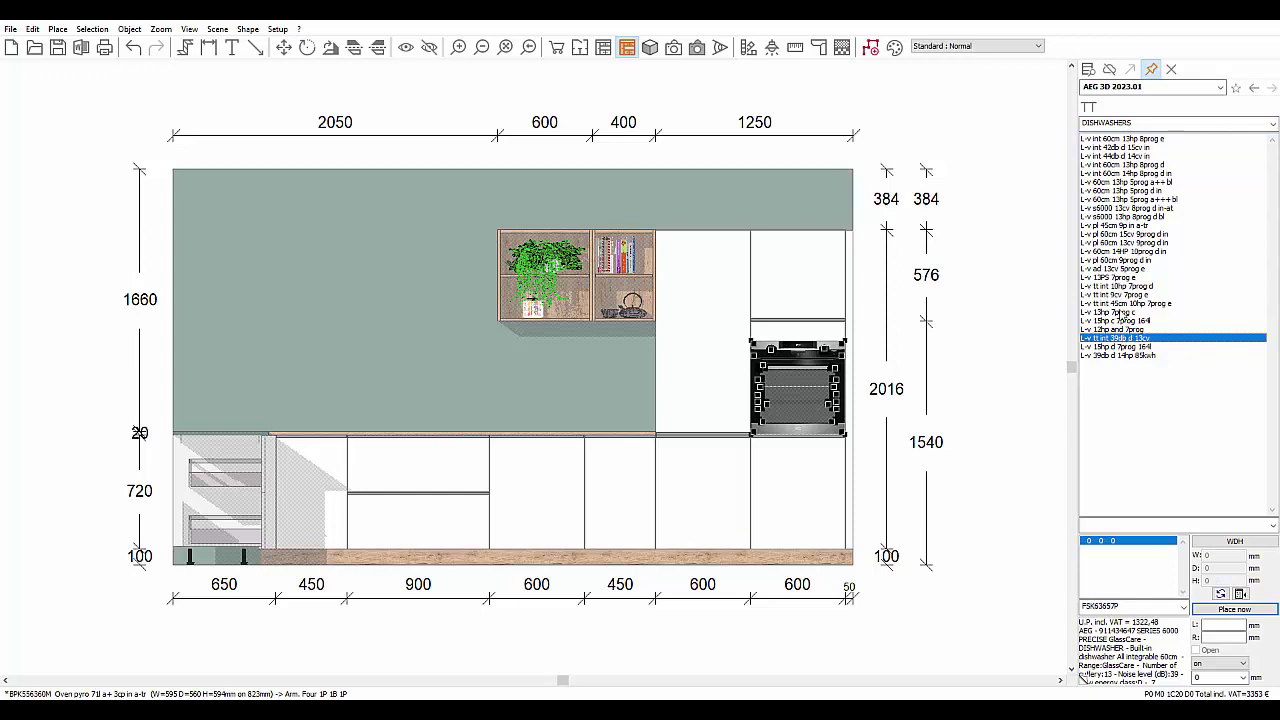
{"action": "left_click", "coordinate": [1112, 139]}
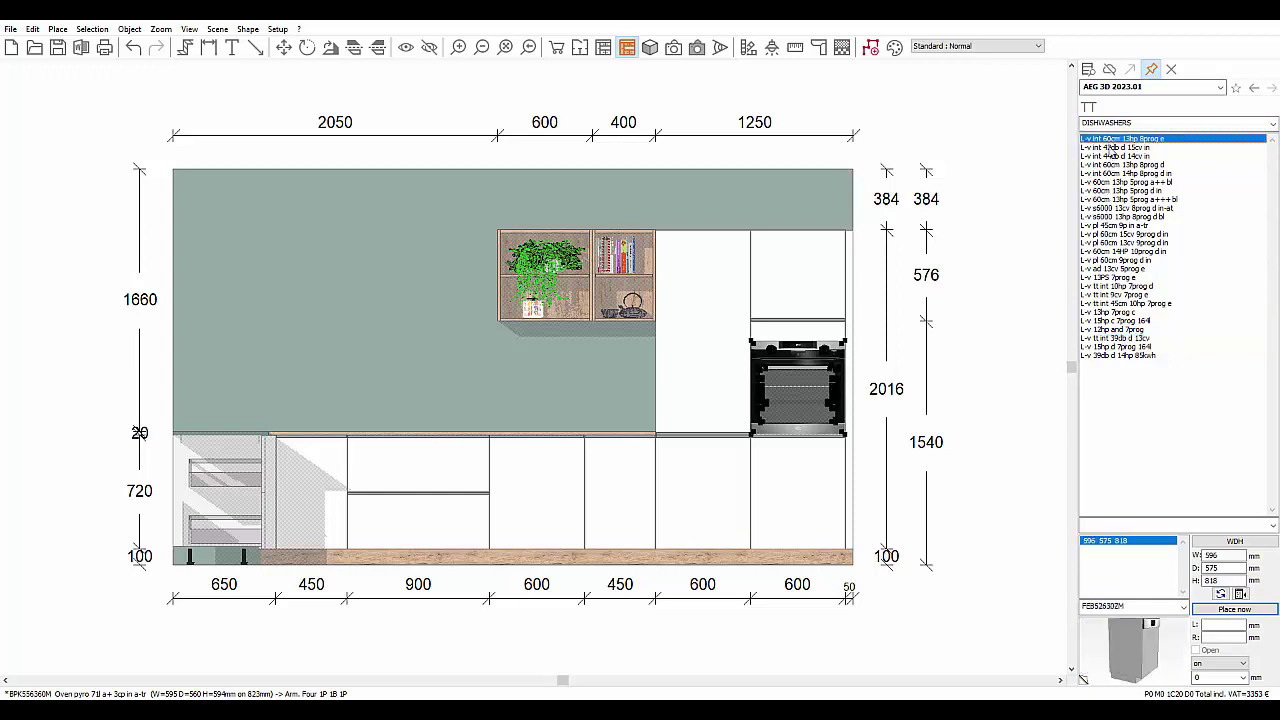
{"action": "left_click", "coordinate": [1112, 165]}
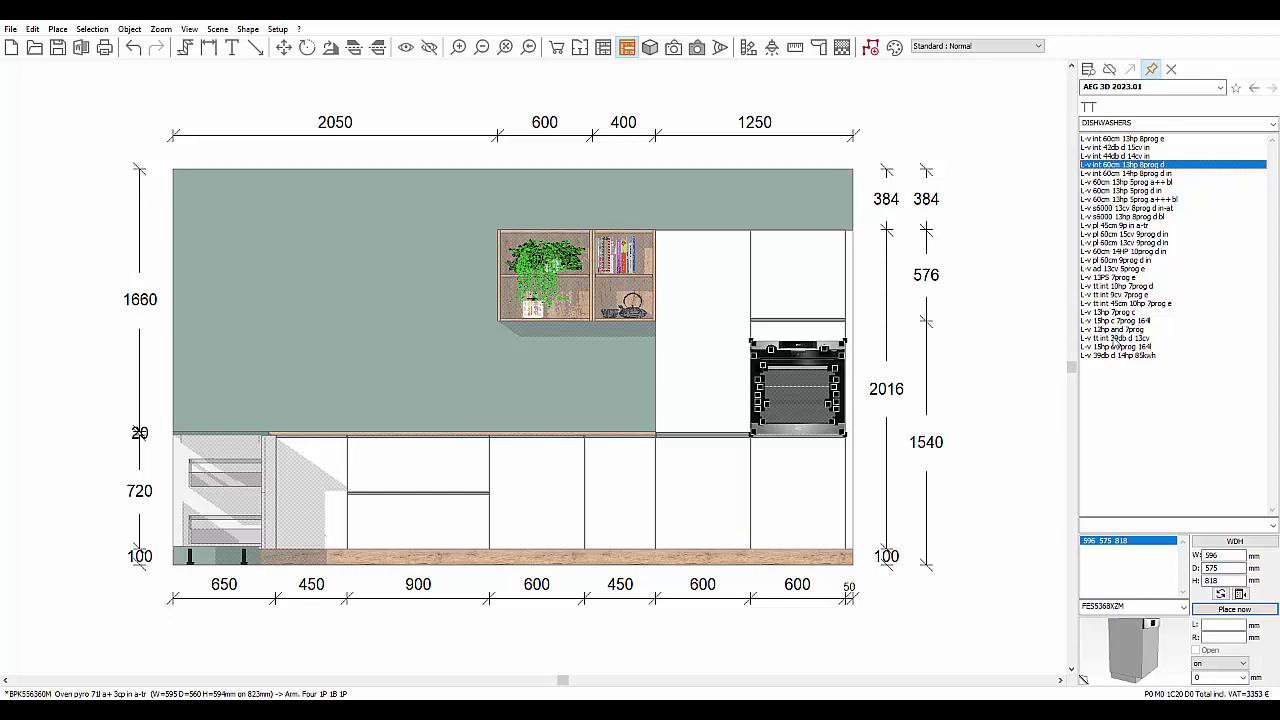
{"action": "left_click", "coordinate": [1113, 338]}
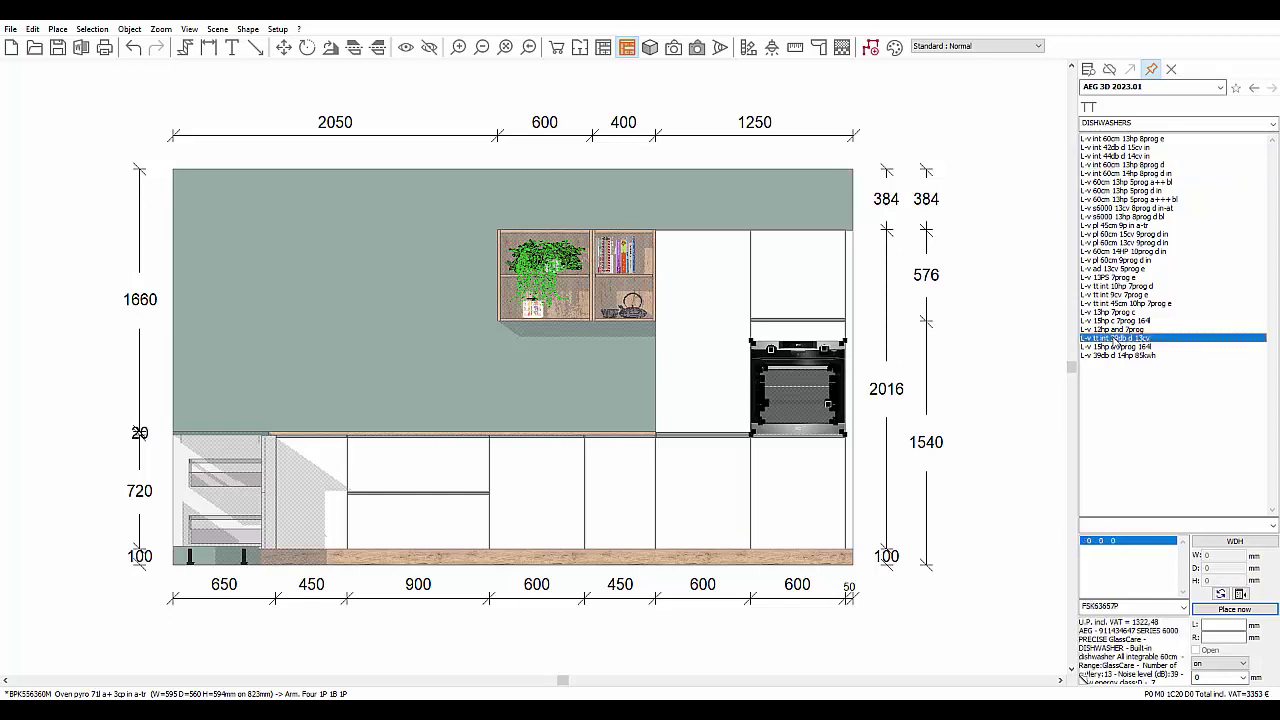
{"action": "left_click", "coordinate": [1240, 610]}
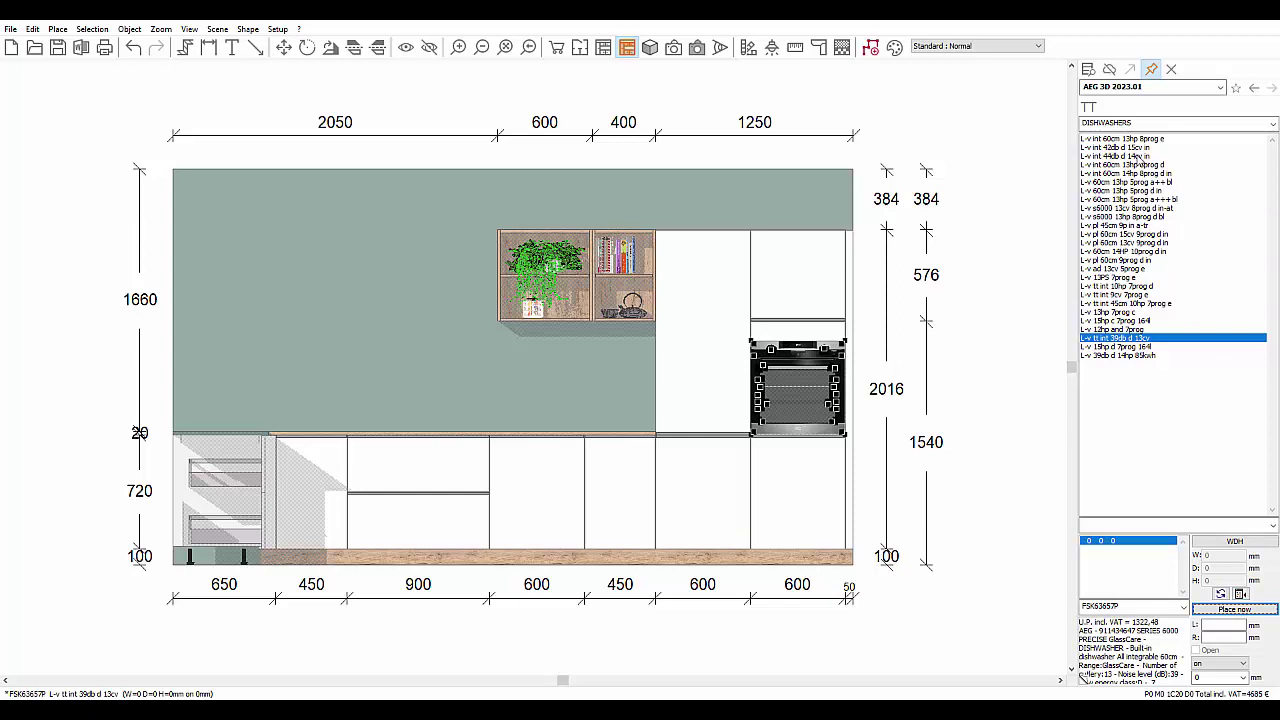
{"action": "left_click", "coordinate": [1139, 157]}
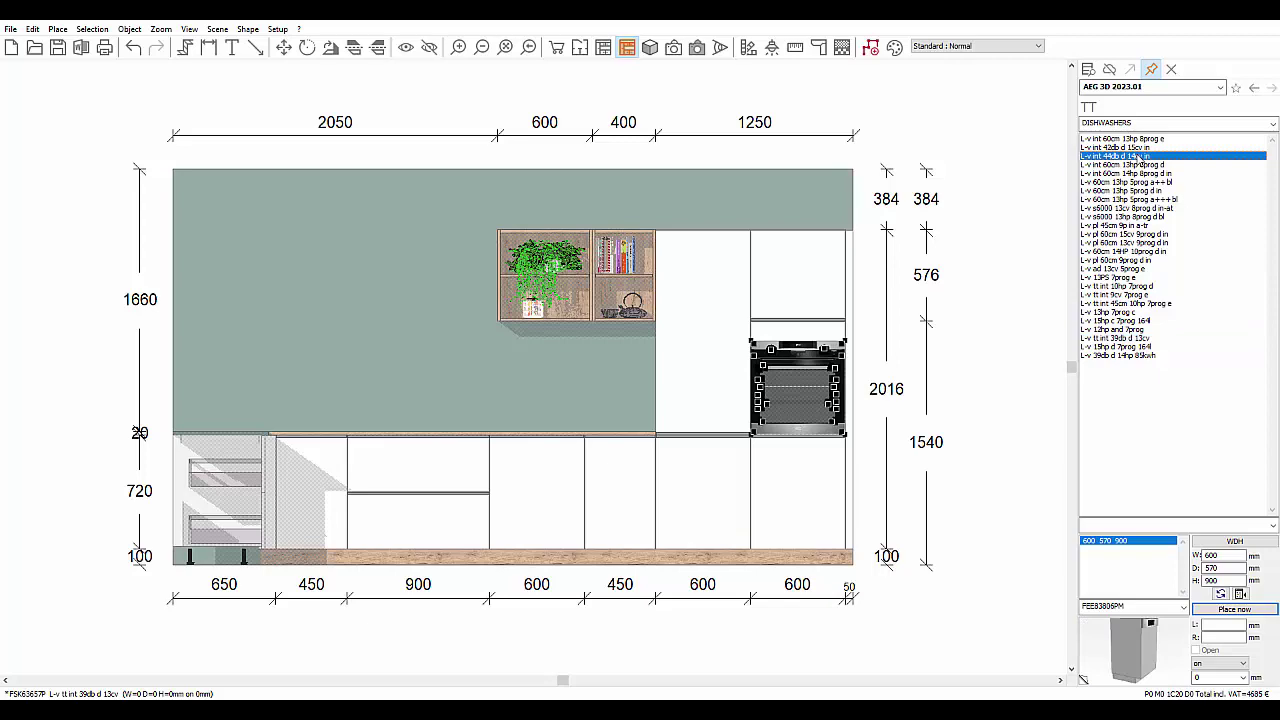
{"action": "key", "text": "F5"}
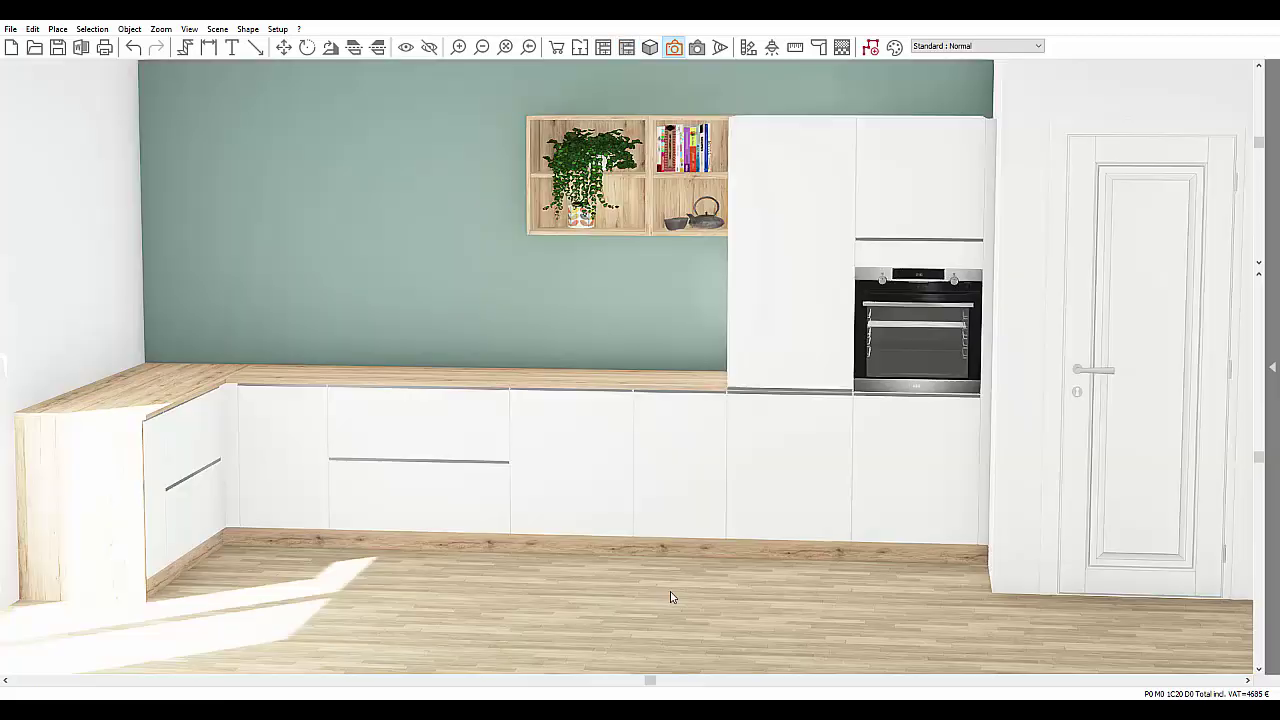
{"action": "left_click", "coordinate": [1272, 367]}
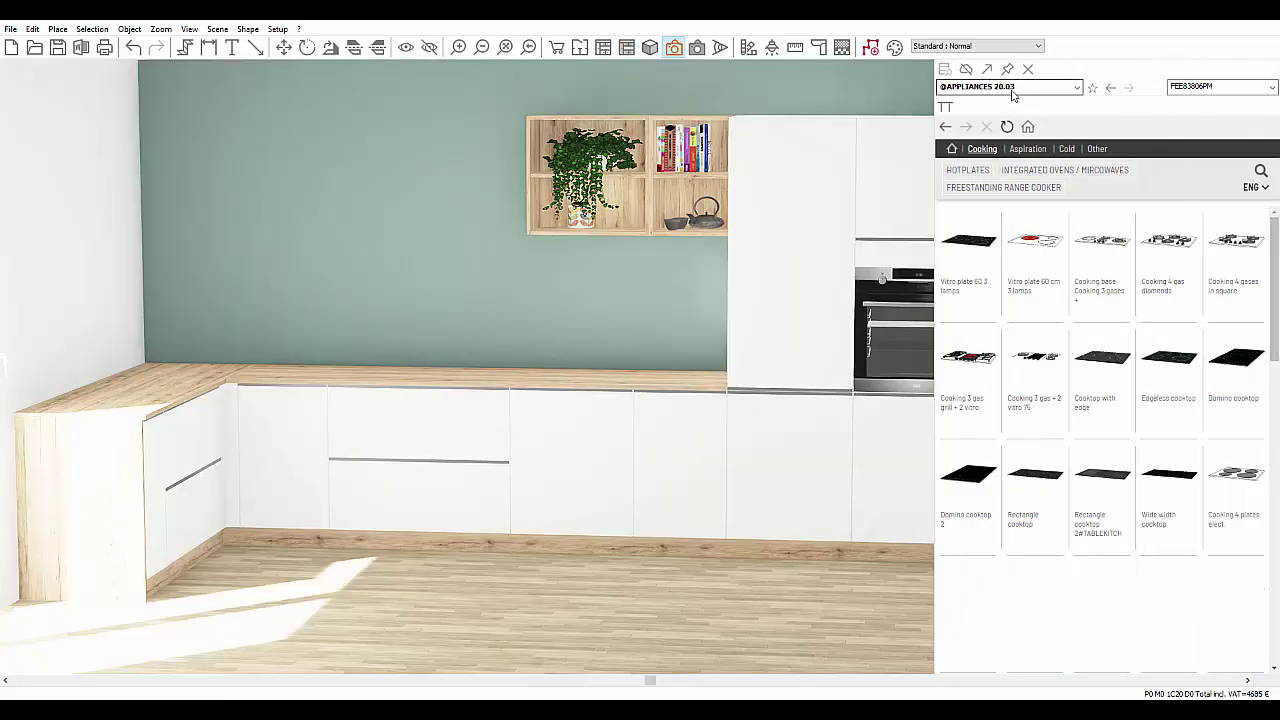
{"action": "left_click", "coordinate": [1077, 87]}
{"action": "left_click", "coordinate": [1002, 194]}
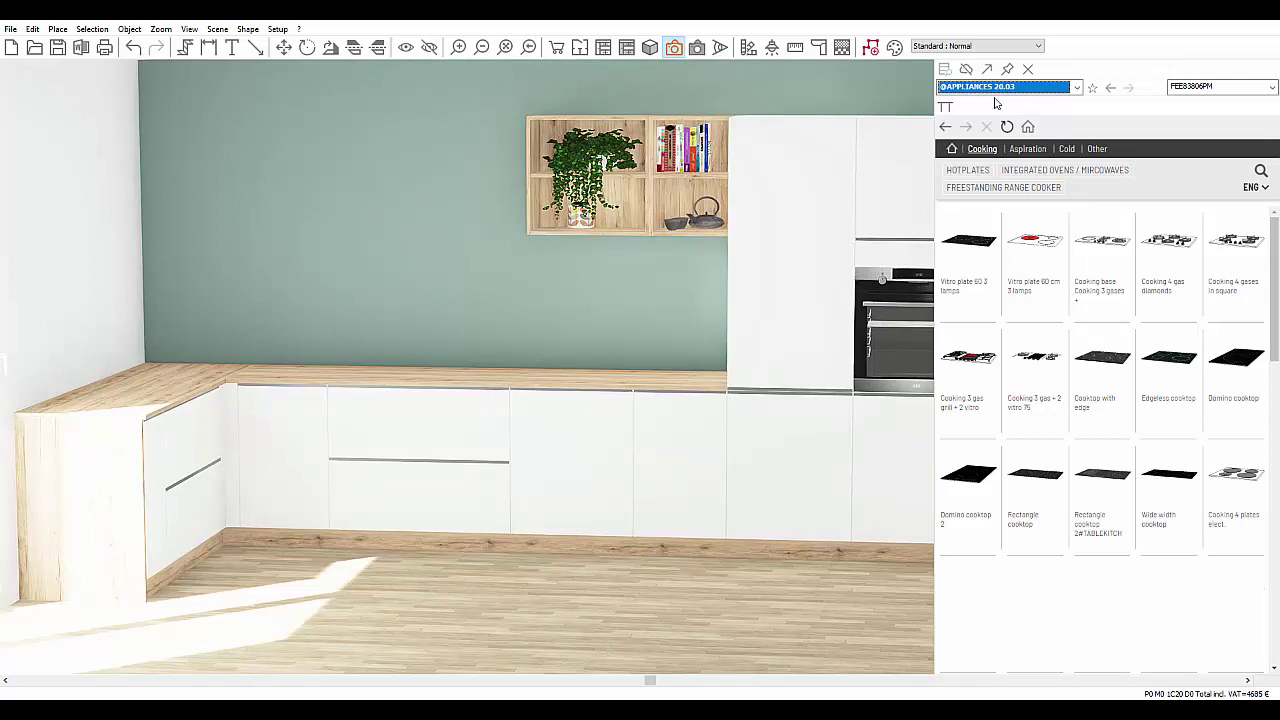
{"action": "left_click", "coordinate": [1104, 362]}
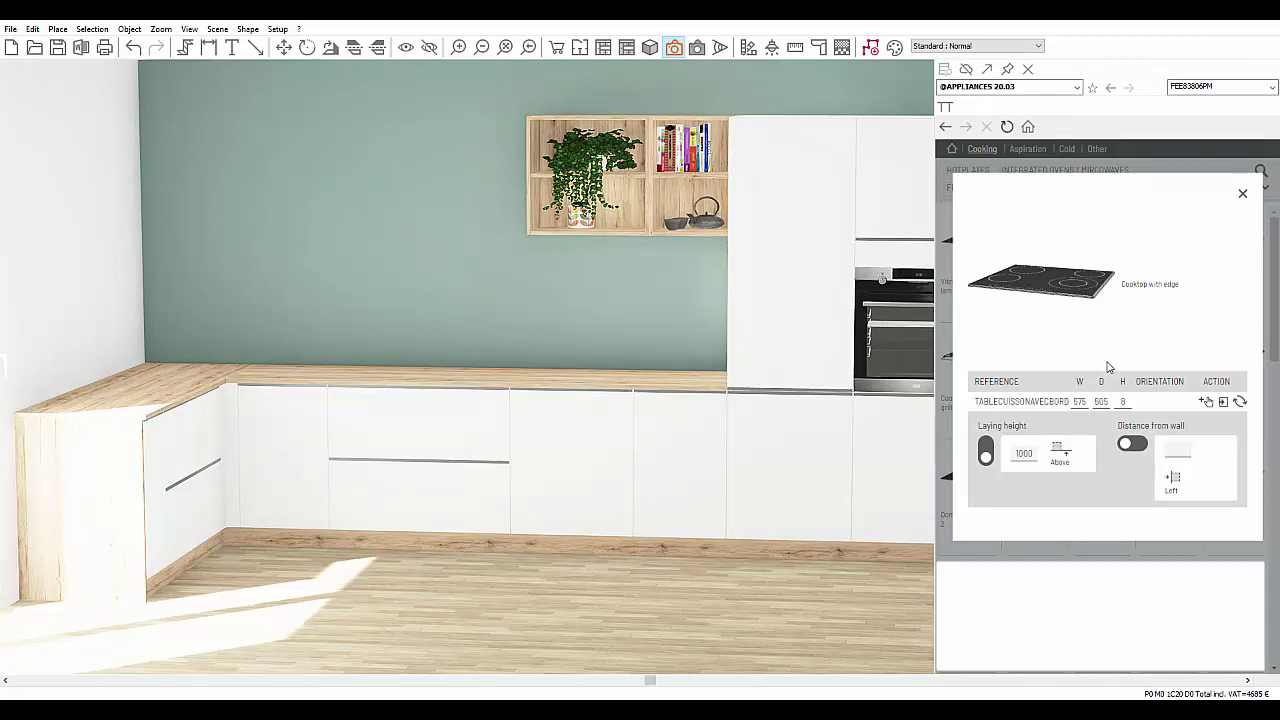
{"action": "left_click", "coordinate": [580, 48]}
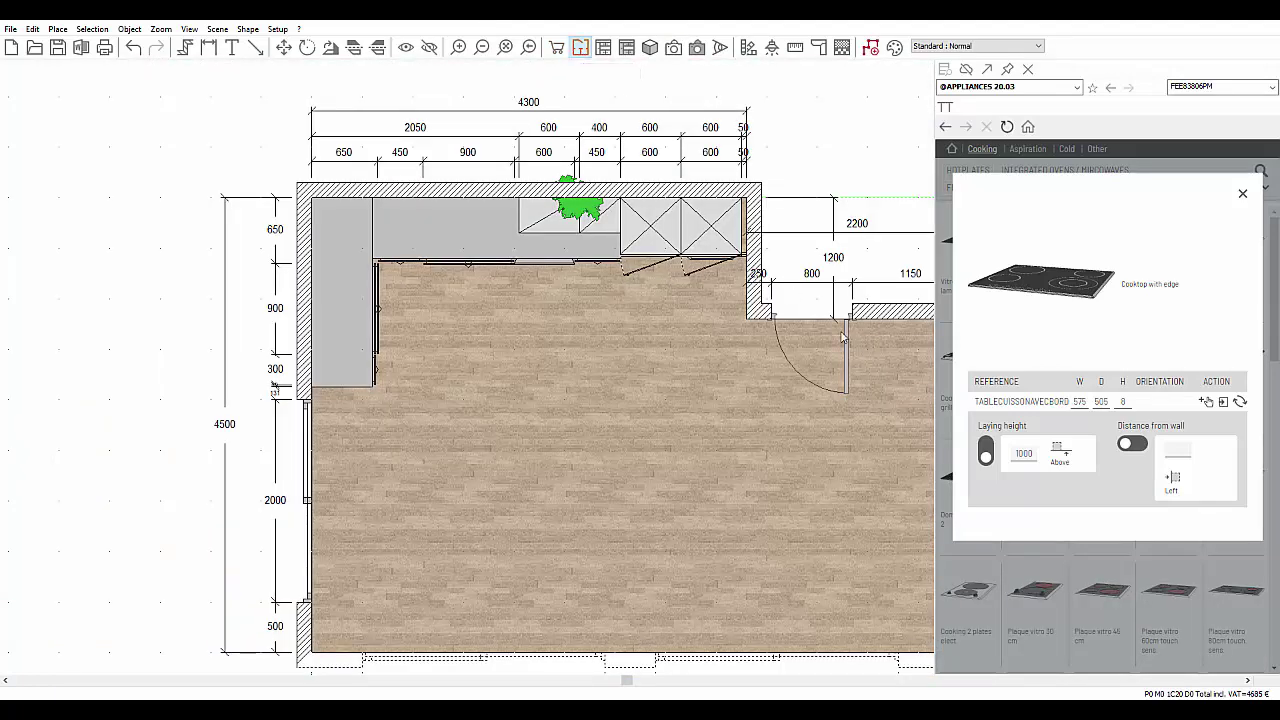
{"action": "left_click_drag", "start_coordinate": [1030, 405], "coordinate": [341, 306]}
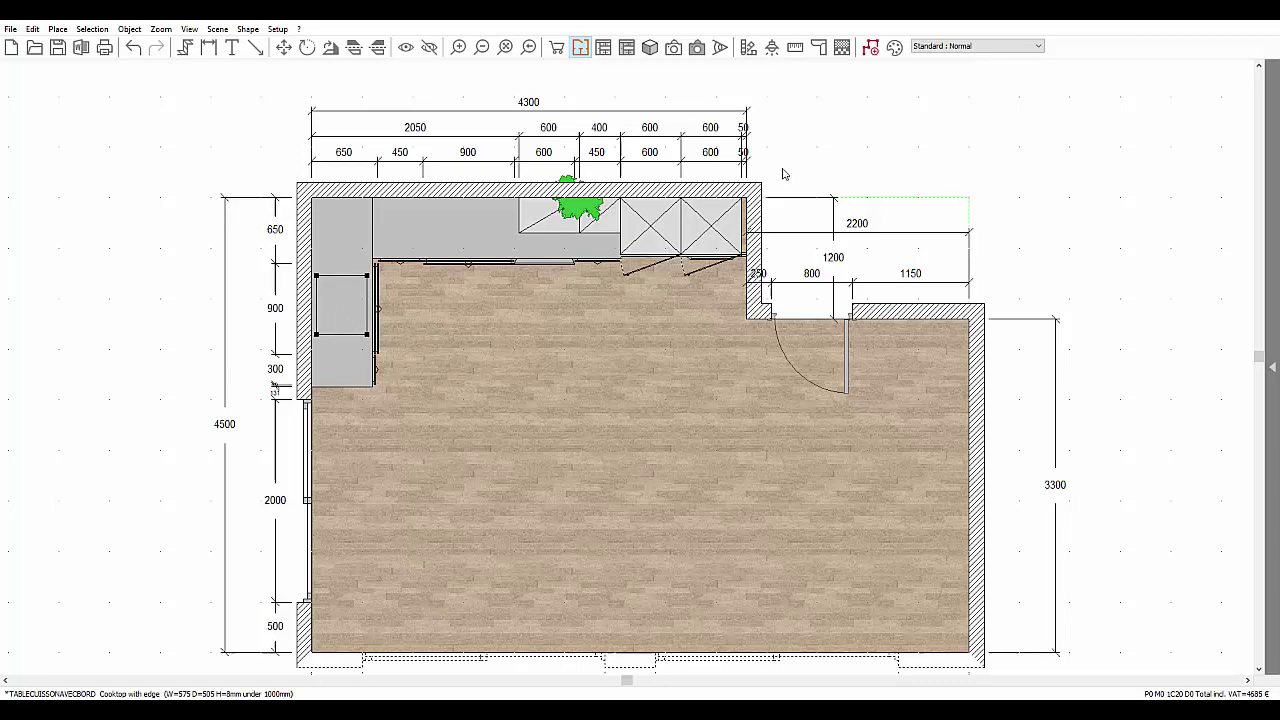
{"action": "left_click", "coordinate": [673, 48]}
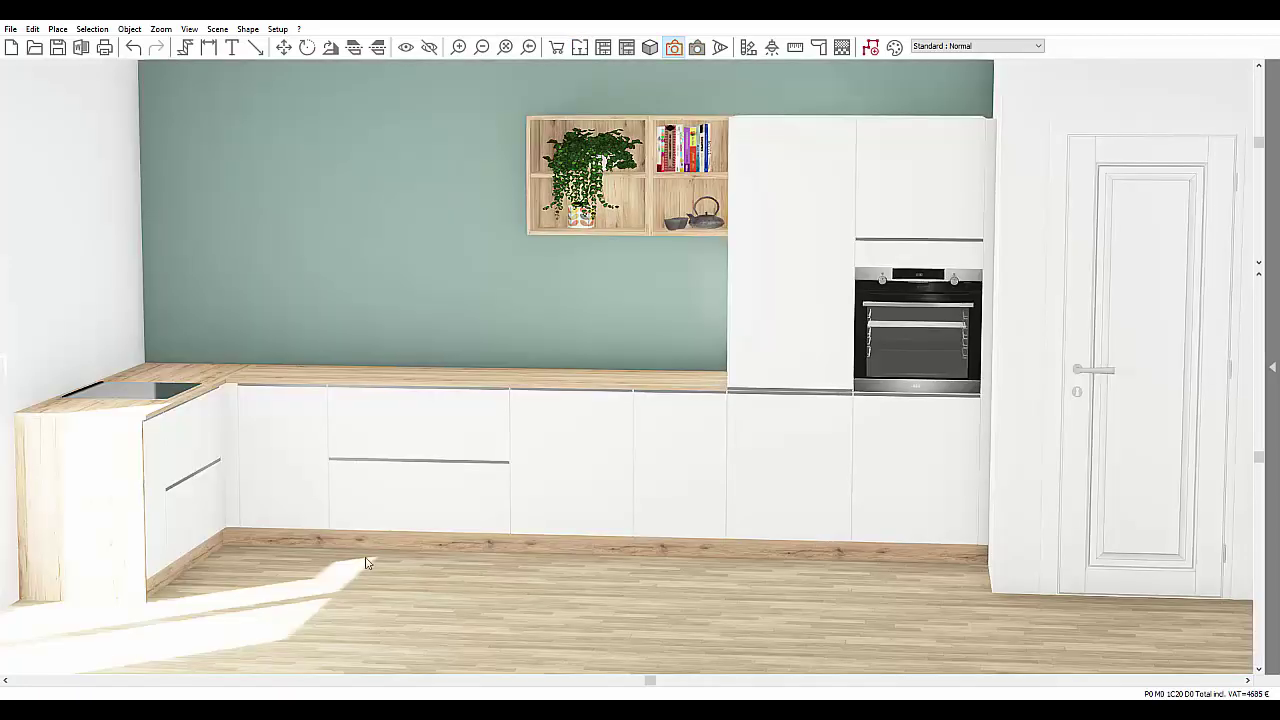
{"action": "left_click_drag", "start_coordinate": [369, 563], "coordinate": [343, 563]}
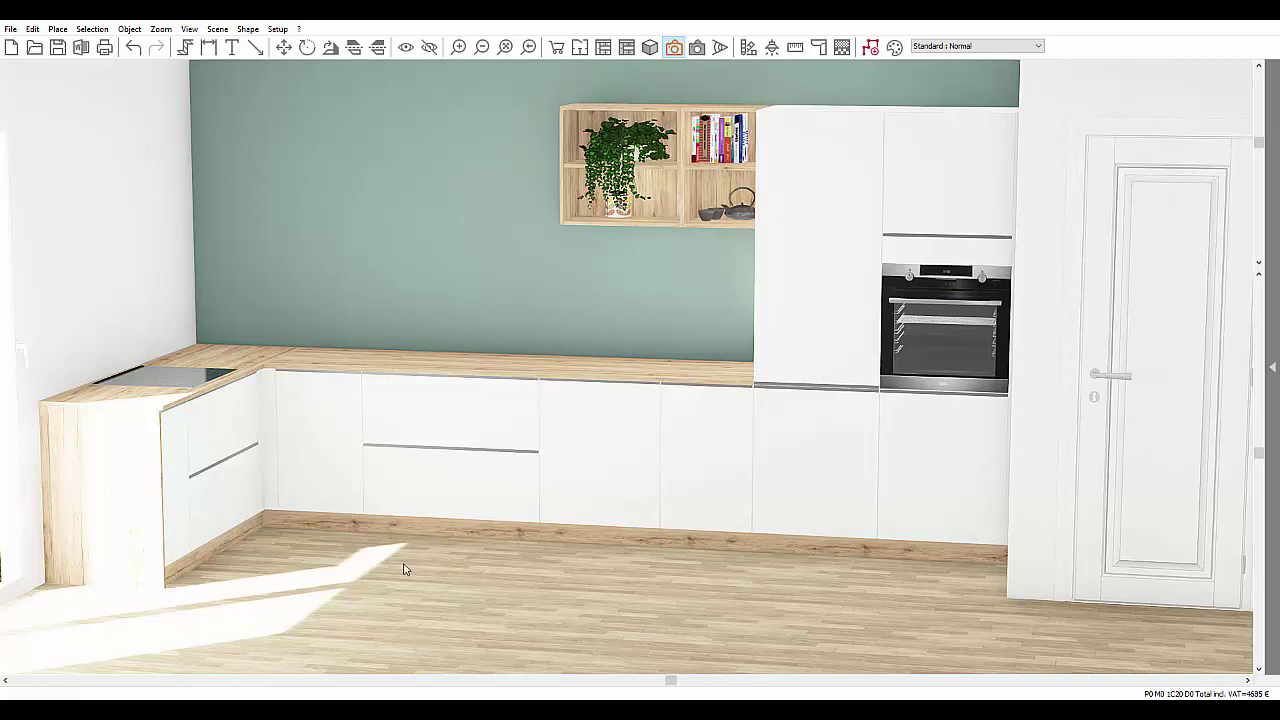
Centre the cooktop horizontally on the 900 mm "Low cooking 2C" base unit beneath it in the plan view
{"action": "left_click", "coordinate": [580, 47]}
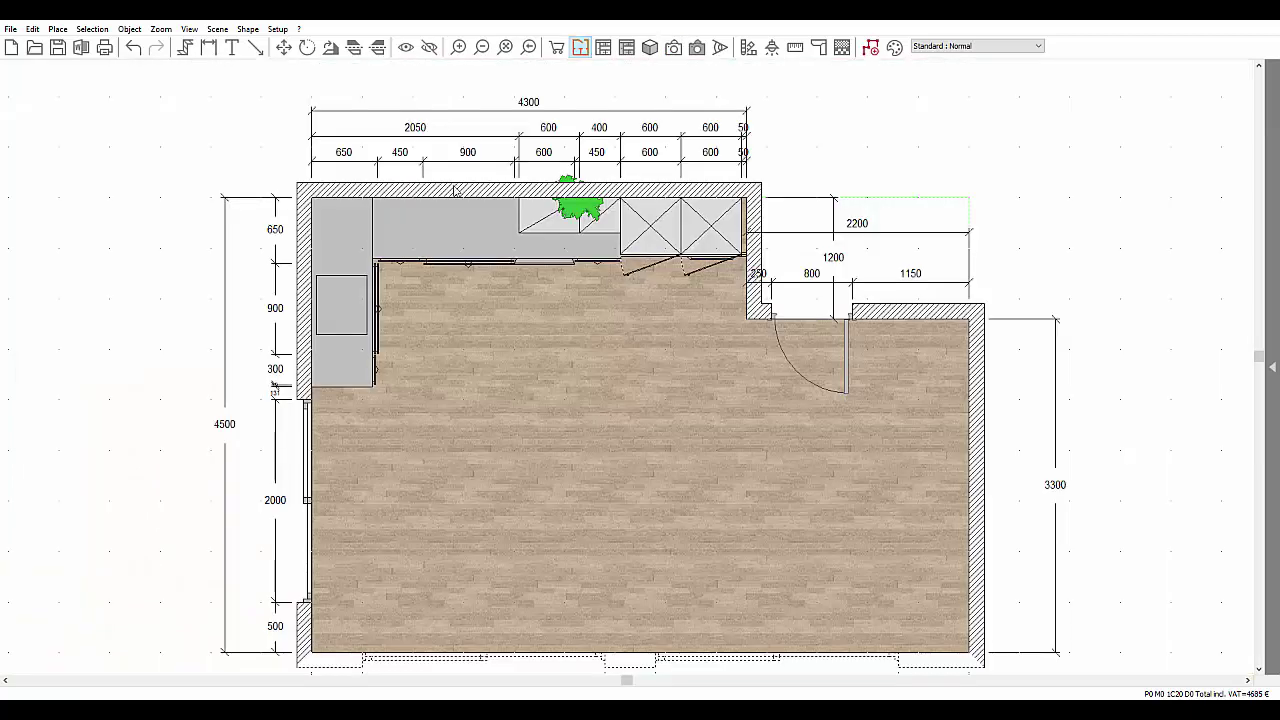
{"action": "left_click", "coordinate": [363, 286]}
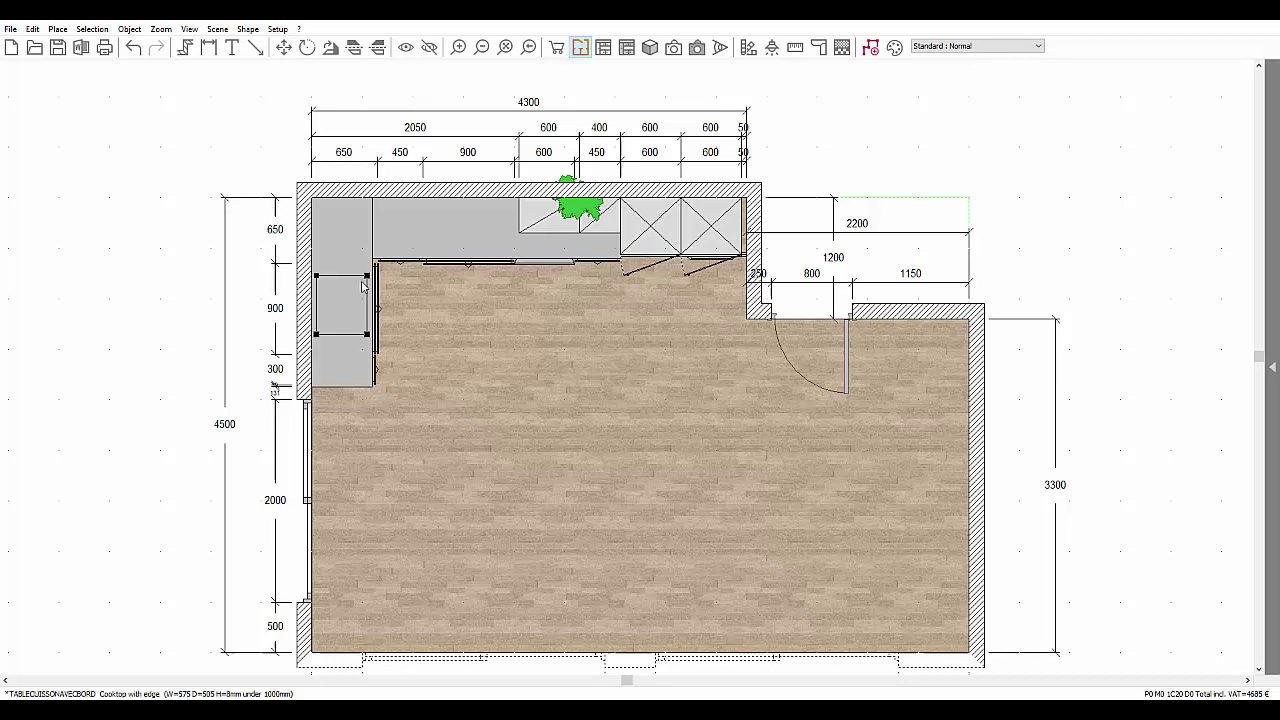
{"action": "left_click", "coordinate": [363, 286]}
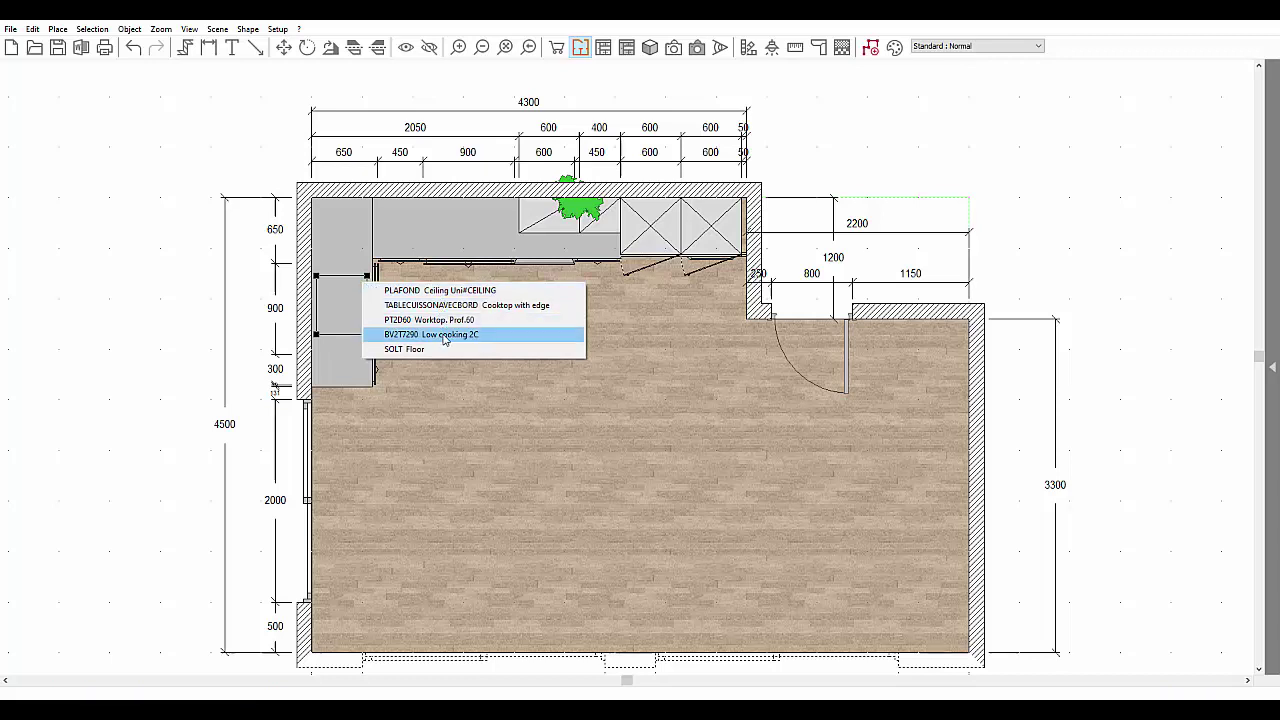
{"action": "left_click", "coordinate": [444, 336]}
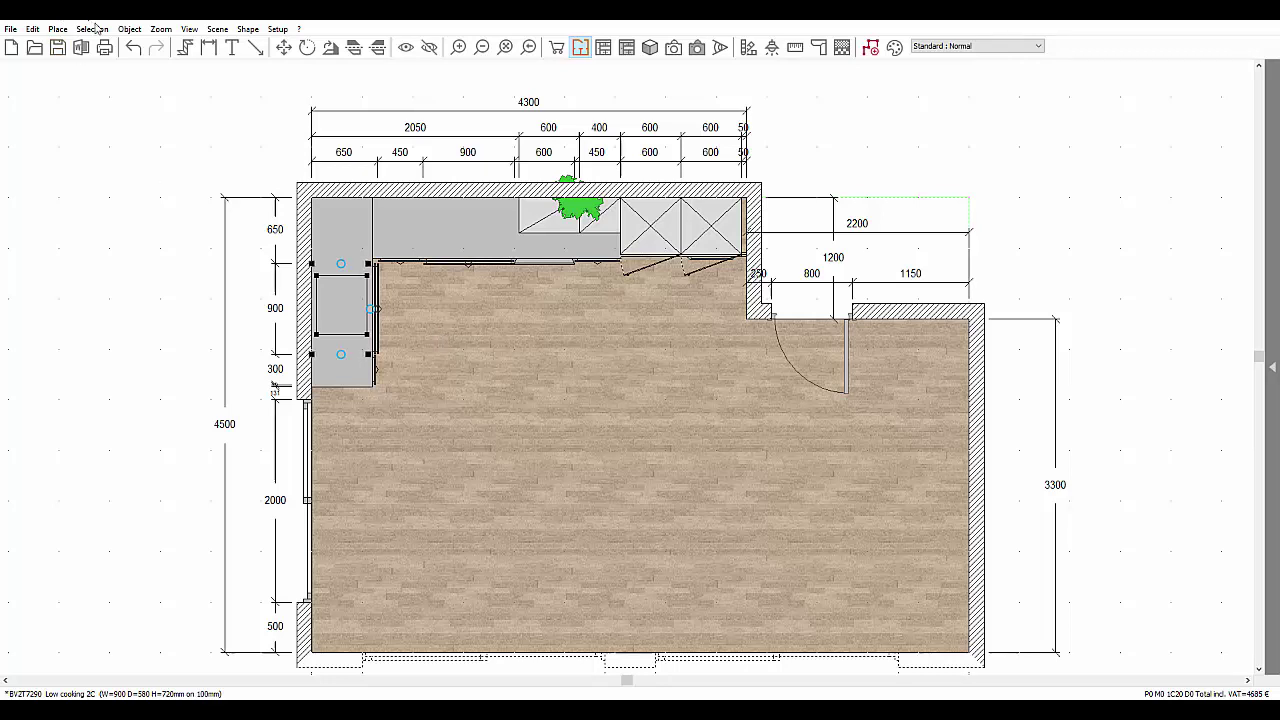
{"action": "left_click", "coordinate": [94, 28]}
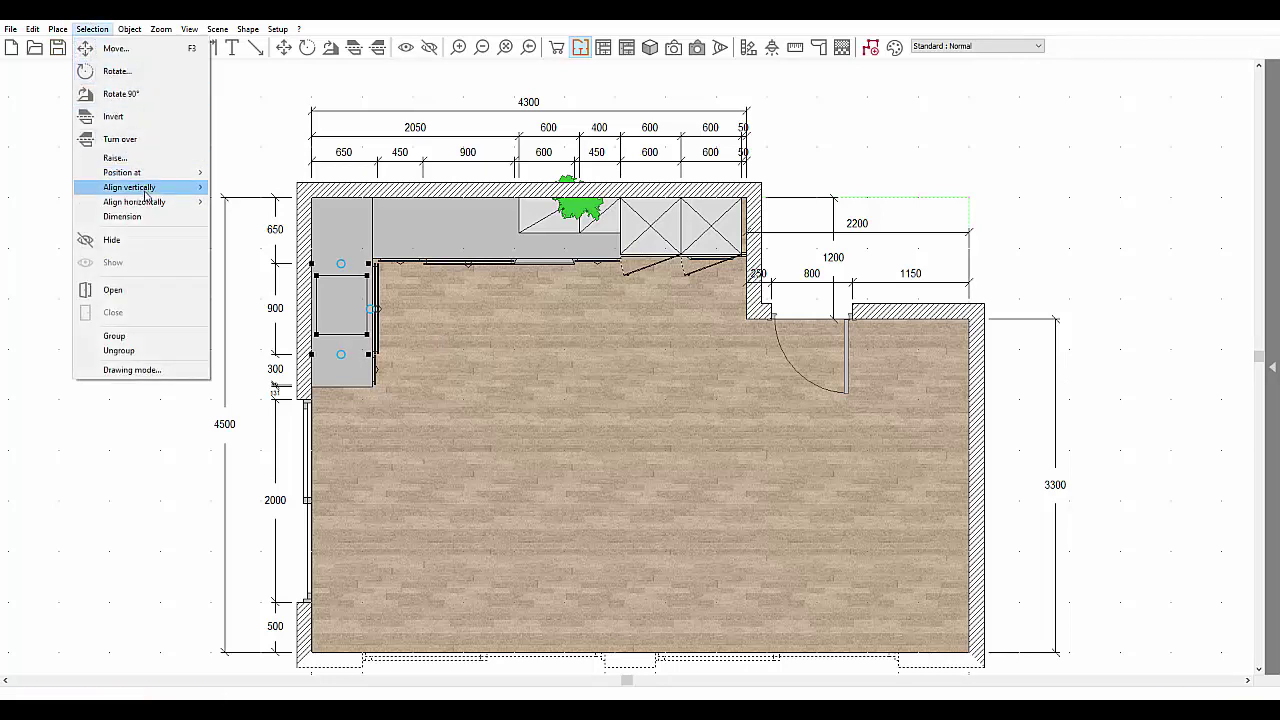
{"action": "mouse_move", "coordinate": [148, 203]}
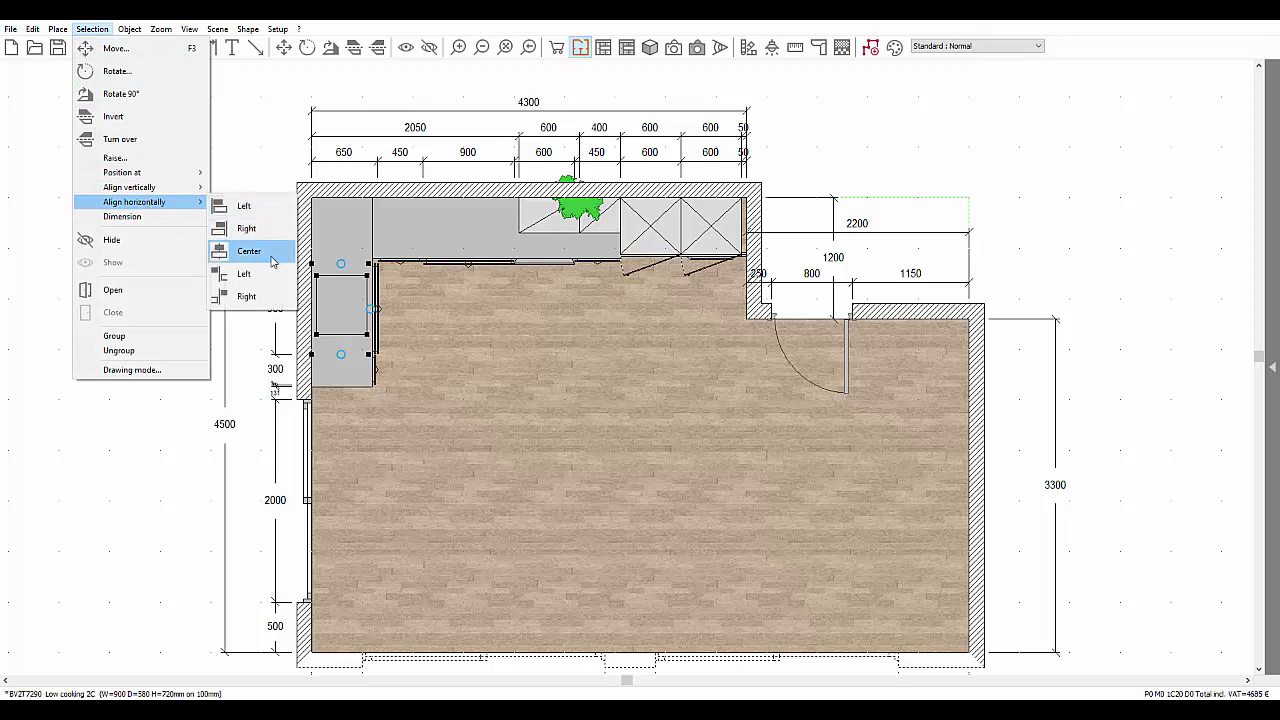
{"action": "left_click", "coordinate": [249, 251]}
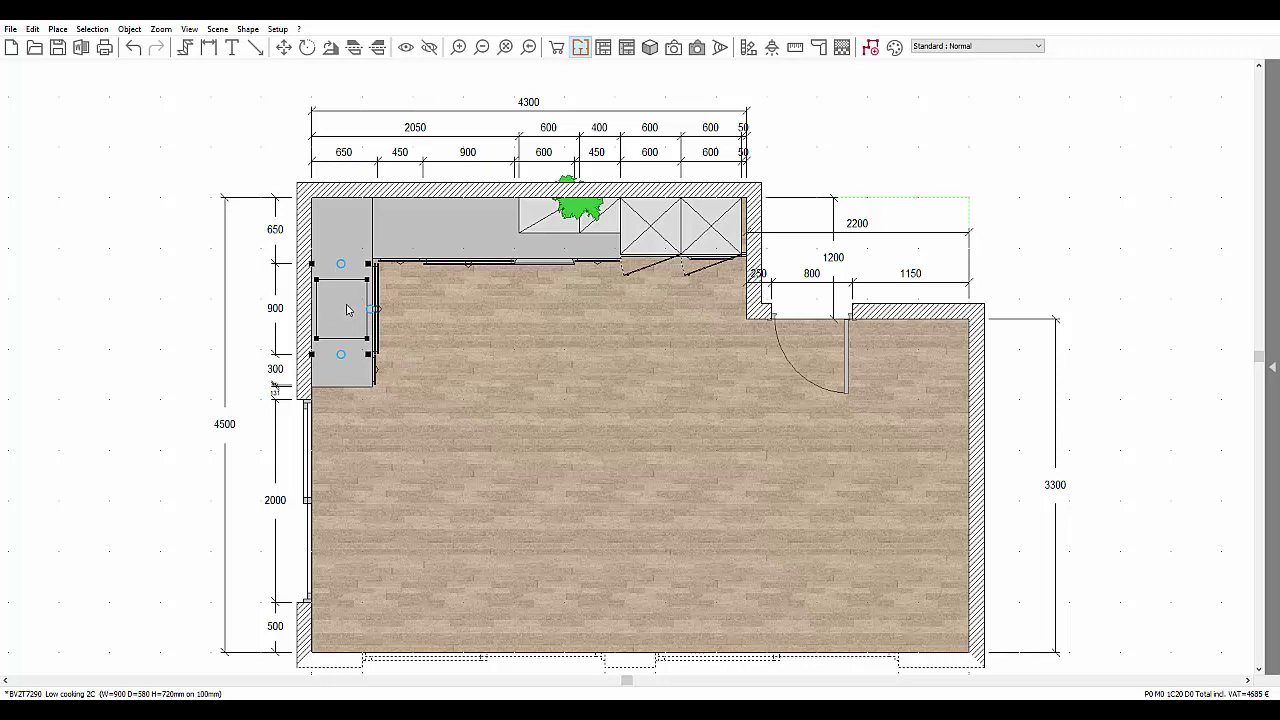
{"action": "left_click", "coordinate": [888, 136]}
Dismiss the cooktop's catalogue details and open the list of available catalogues
{"action": "left_click", "coordinate": [1272, 152]}
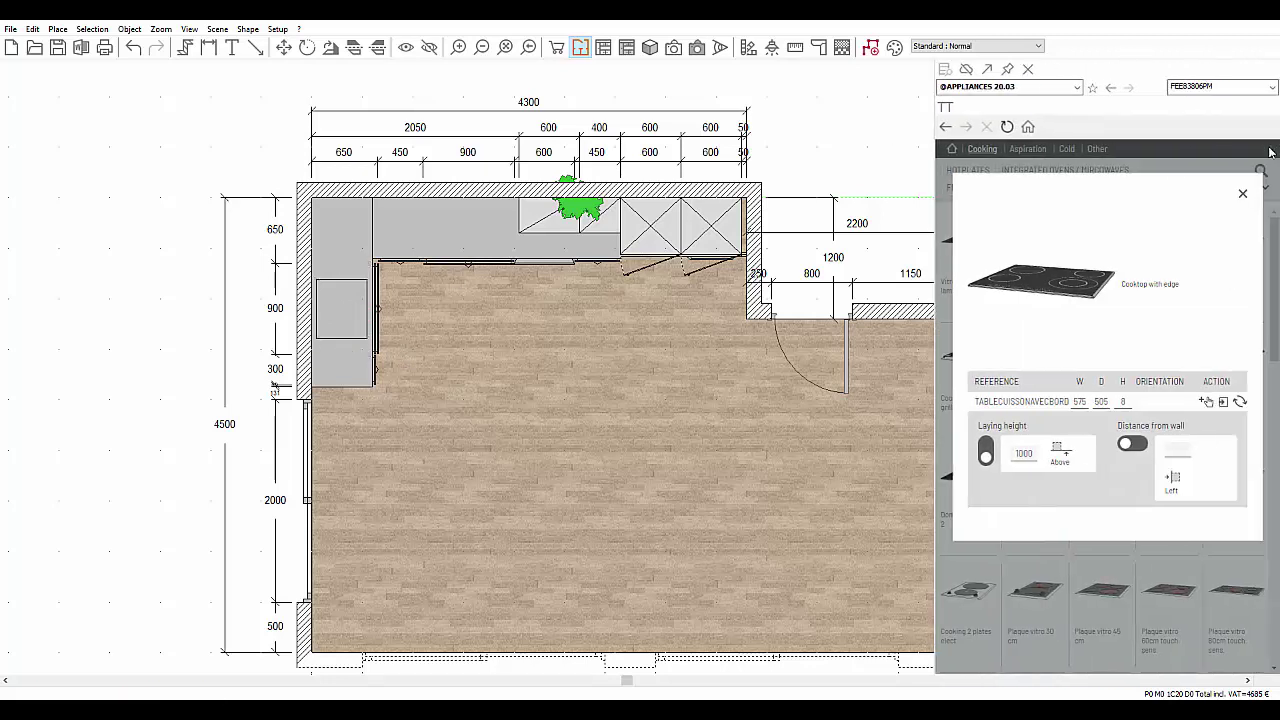
{"action": "left_click", "coordinate": [1241, 196]}
{"action": "left_click", "coordinate": [1077, 87]}
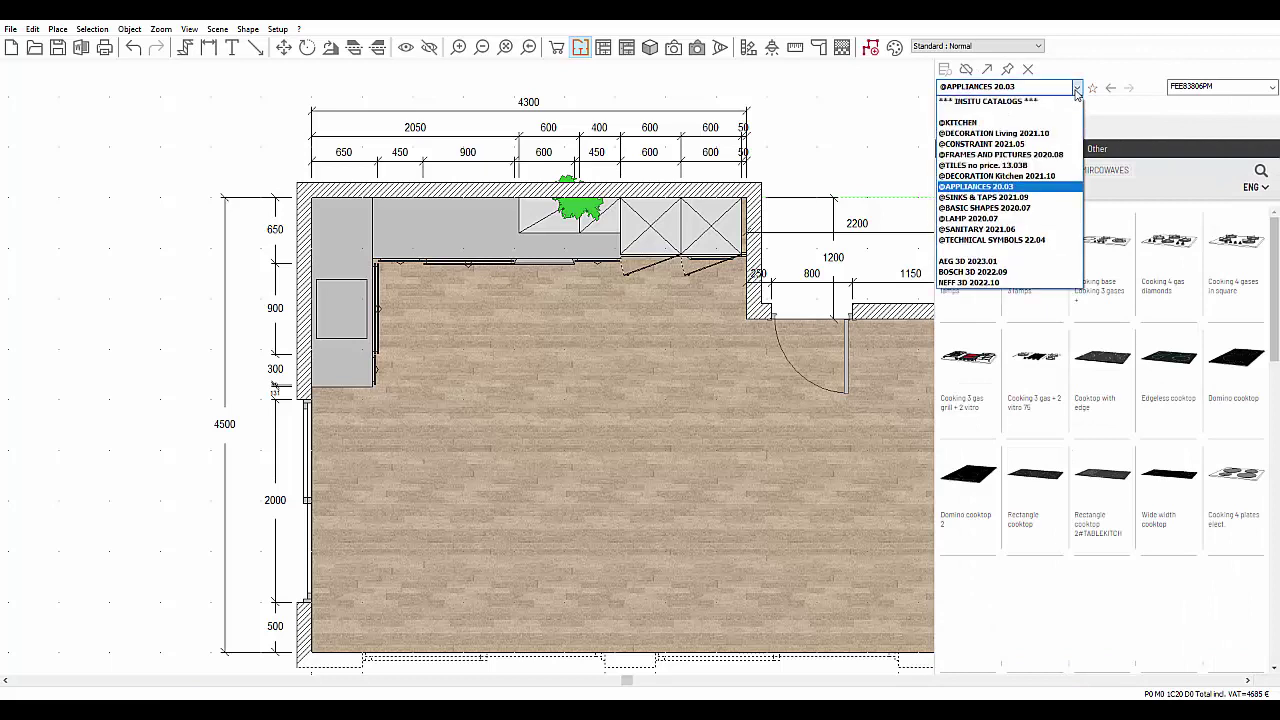